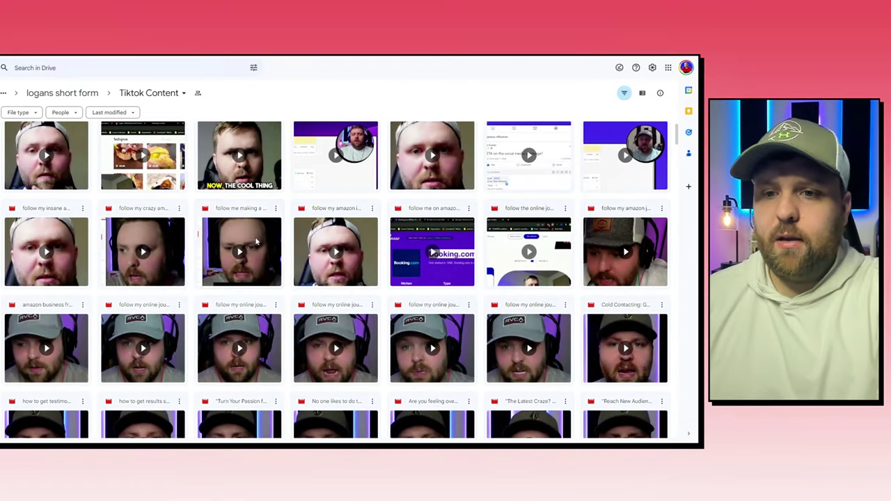
pyautogui.scroll(-4, 270, 242)
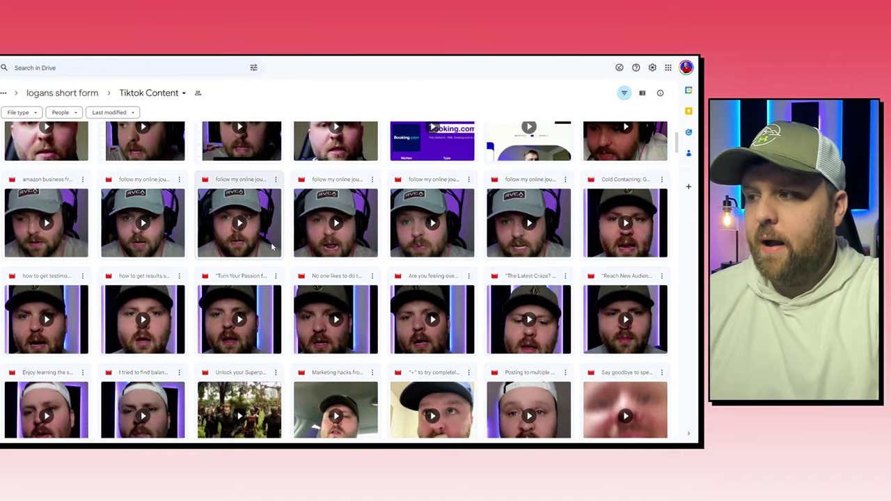
pyautogui.scroll(-6, 273, 244)
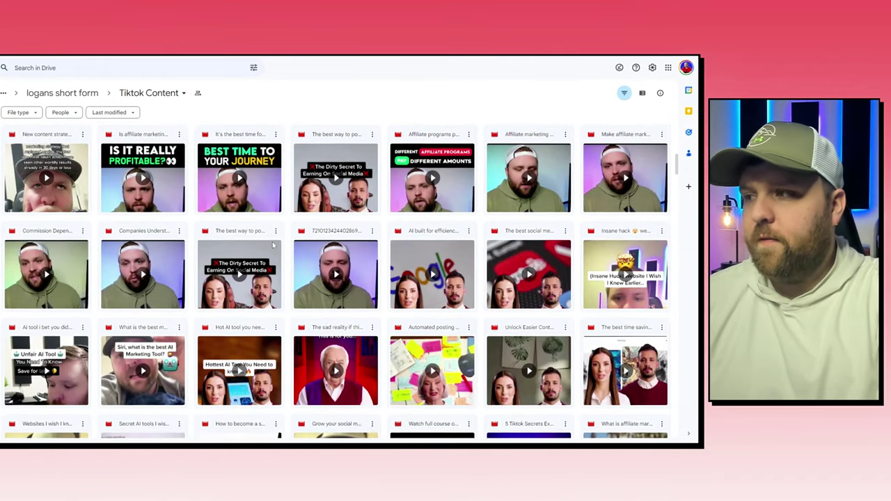
pyautogui.scroll(-1, 273, 244)
pyautogui.scroll(-10, 273, 244)
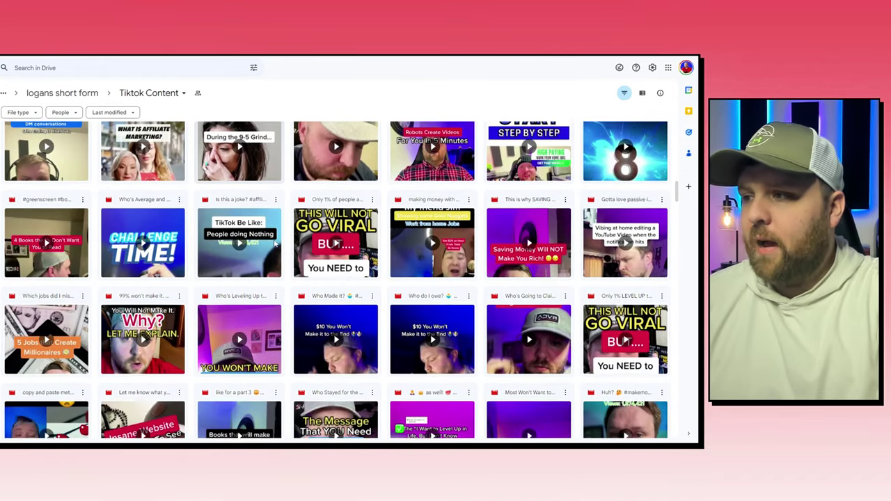
pyautogui.scroll(-15, 275, 242)
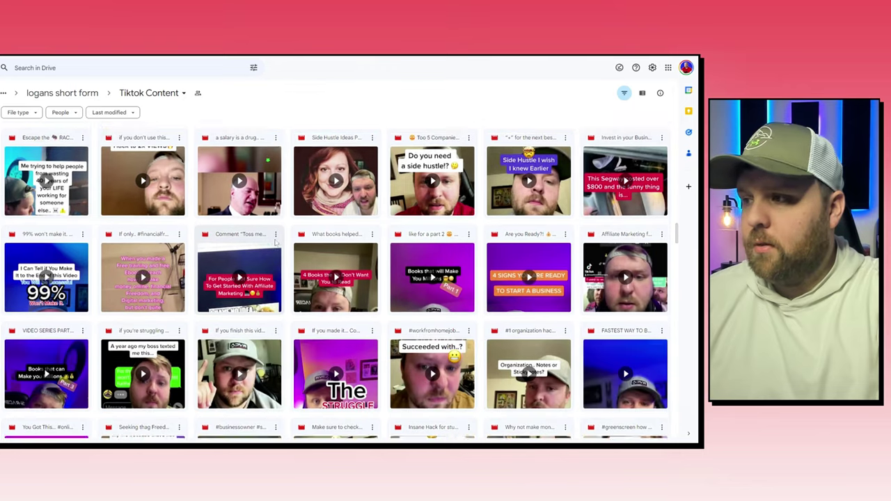
pyautogui.scroll(-10, 275, 242)
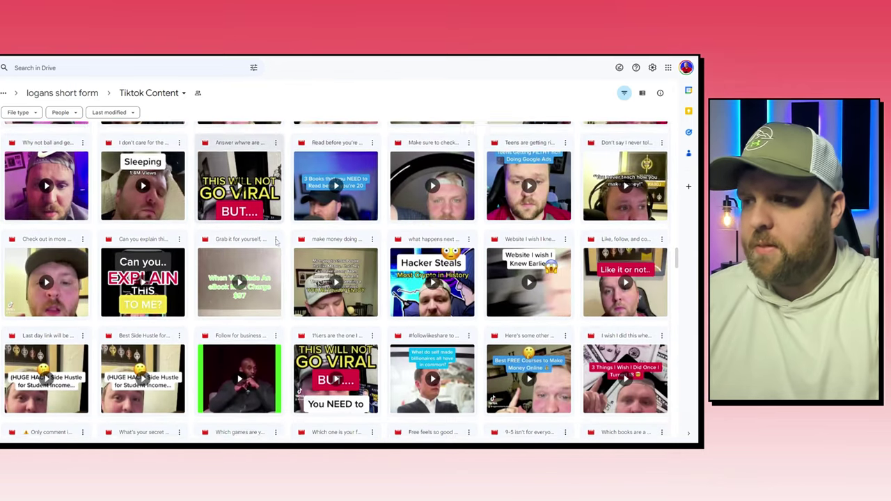
pyautogui.scroll(-15, 275, 242)
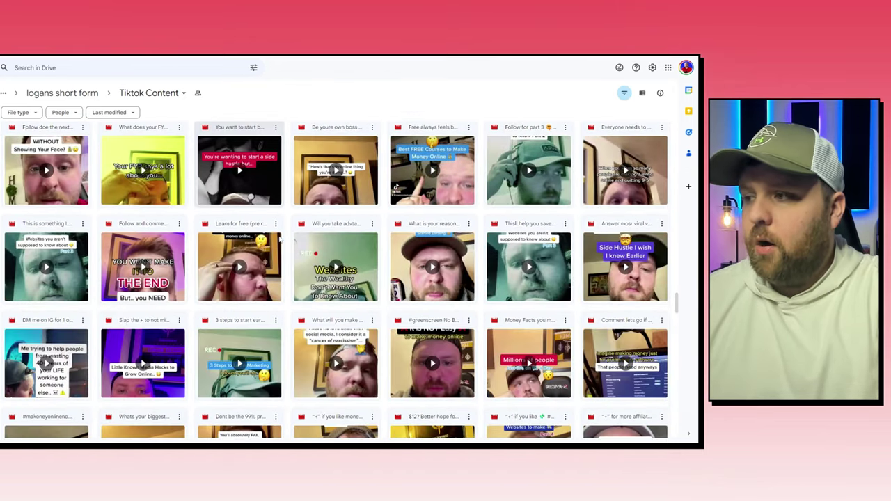
pyautogui.scroll(-15, 279, 239)
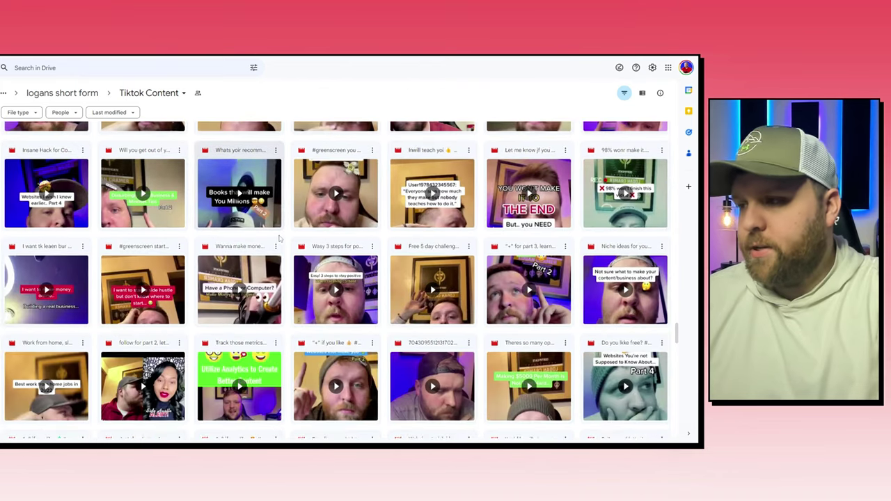
pyautogui.scroll(15, 280, 239)
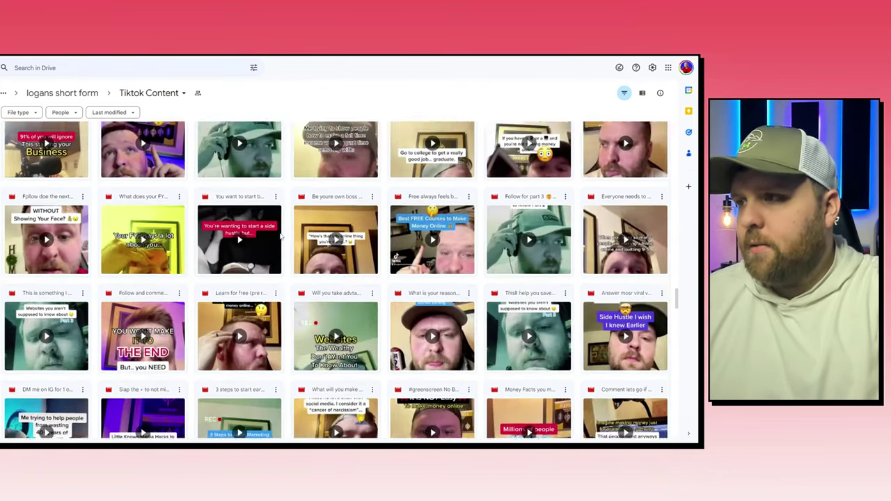
pyautogui.scroll(3, 280, 237)
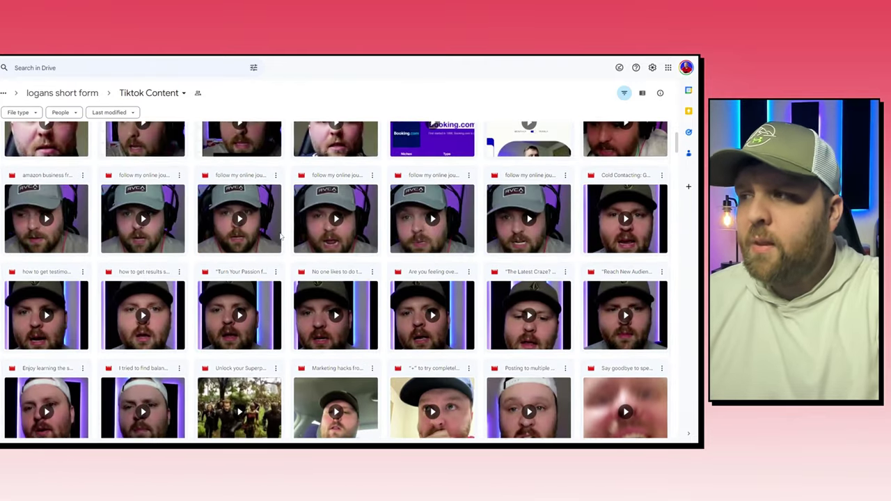
pyautogui.scroll(1, 281, 235)
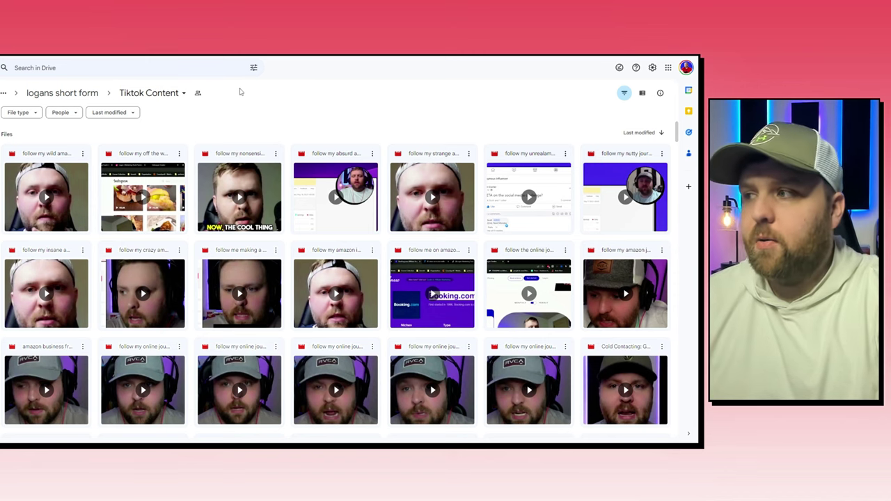
# Step: Scroll down and back up through the Tiktok Content folder's files in Google Drive
pyautogui.scroll(-2, 286, 171)
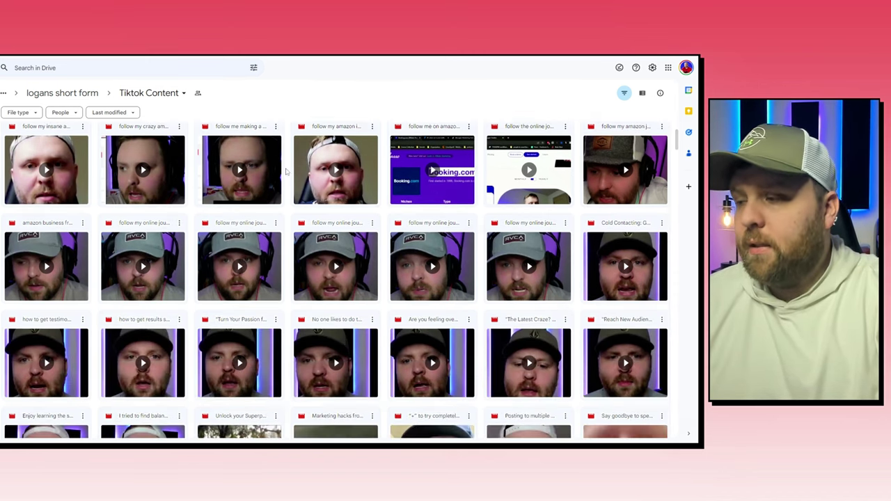
pyautogui.scroll(-5, 285, 171)
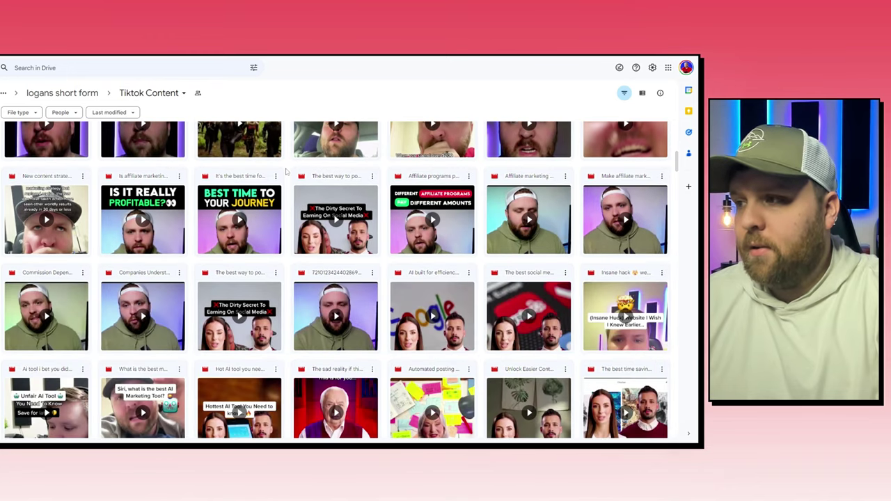
pyautogui.scroll(-5, 285, 171)
pyautogui.scroll(2, 286, 171)
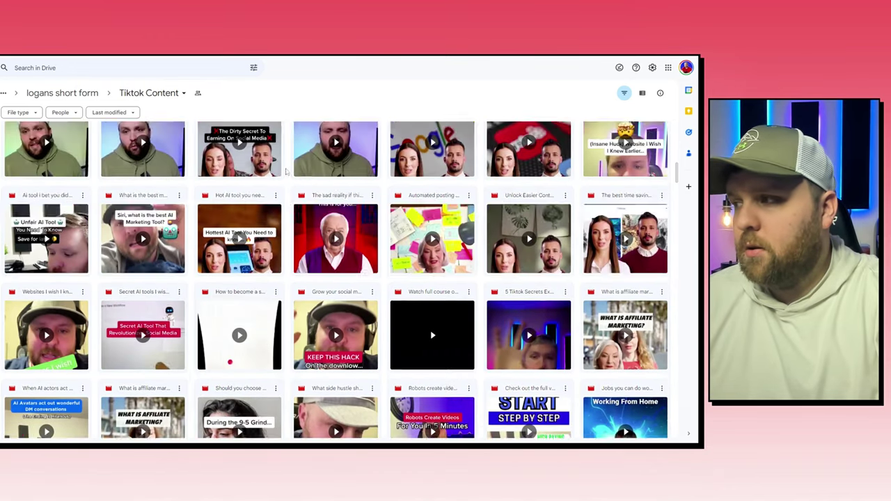
pyautogui.scroll(10, 285, 171)
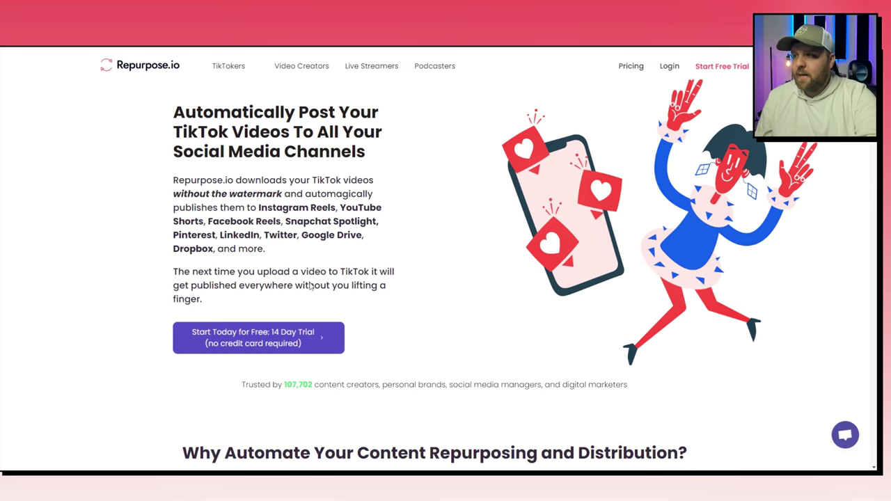
# Step: Scroll the Repurpose.io page down and back up
pyautogui.scroll(-1, 308, 338)
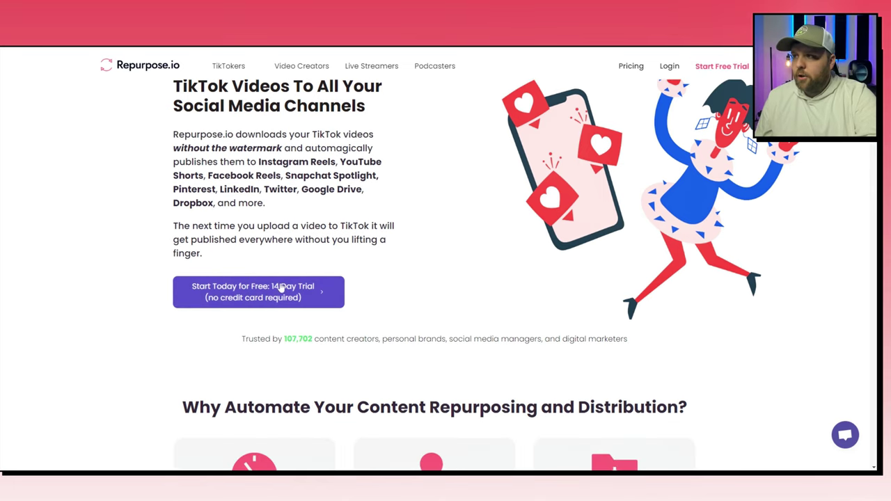
pyautogui.scroll(1, 309, 338)
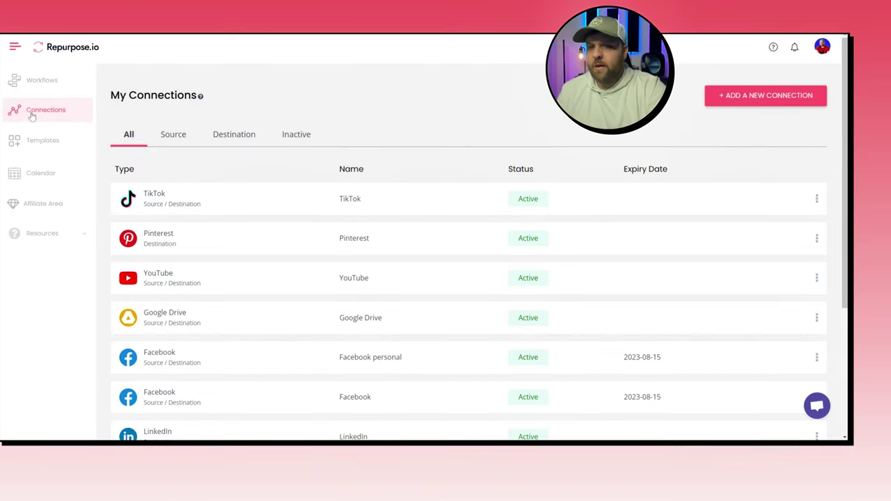
# Step: Scroll the My Connections list to confirm TikTok and Google Drive are Active
pyautogui.scroll(-1, 267, 210)
pyautogui.scroll(1, 251, 212)
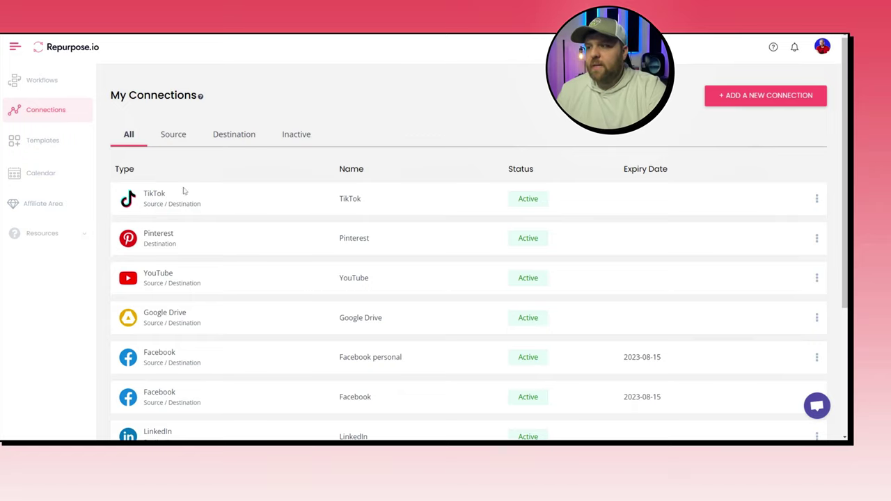
pyautogui.scroll(-2, 226, 231)
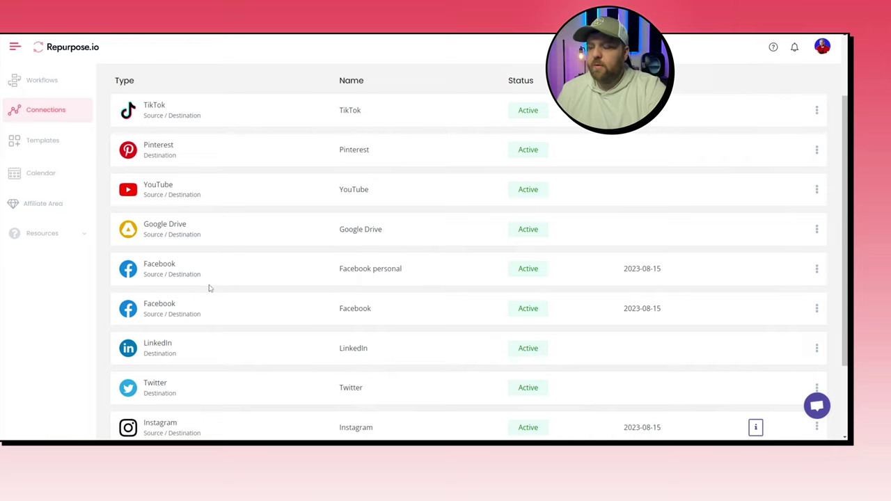
pyautogui.scroll(1, 202, 286)
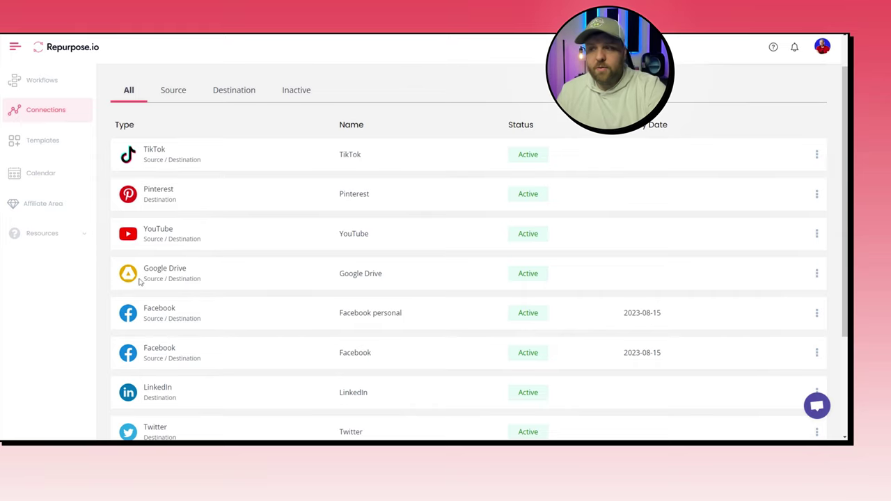
pyautogui.scroll(1, 176, 278)
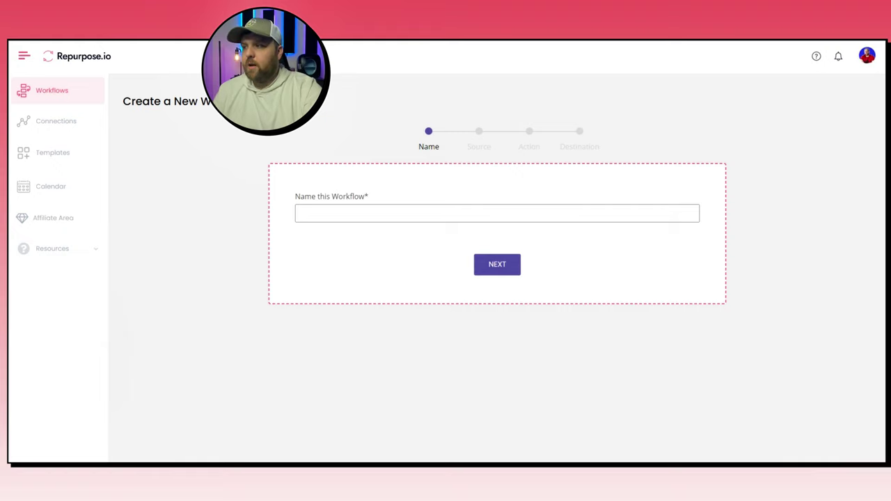
# Step: Name the new workflow 'Tiktok to Google Drive' and continue to the Source step
pyautogui.click(452, 217)
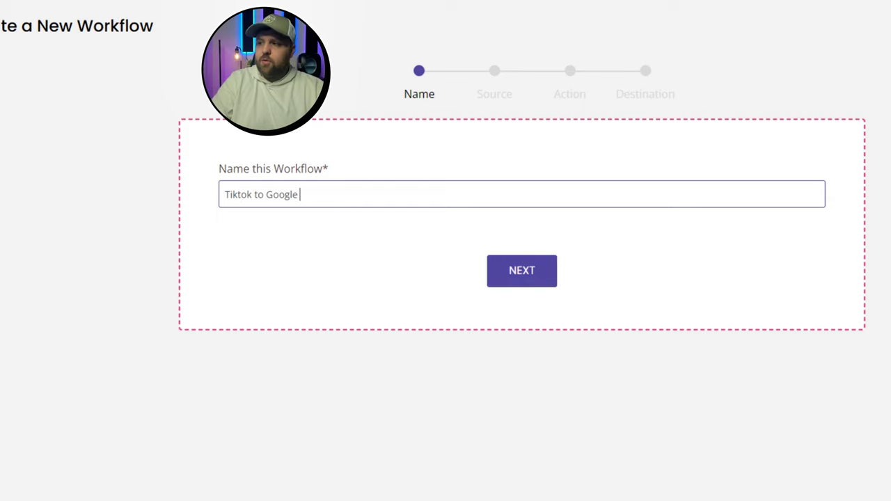
pyautogui.write('Tiktok to Google Drive')
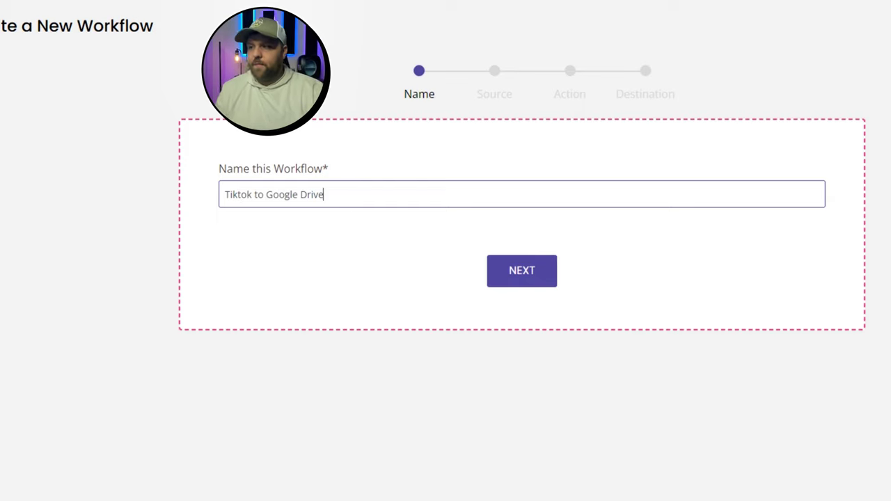
pyautogui.click(523, 282)
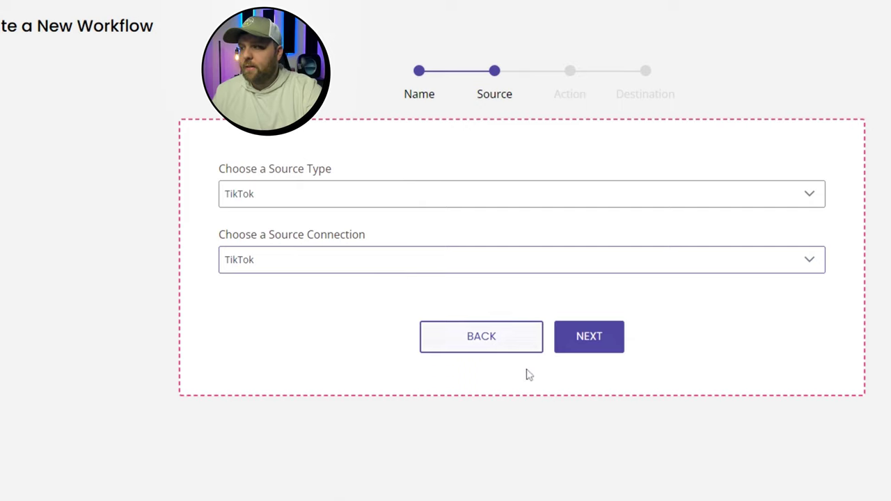
# Step: Keep TikTok as source and Upload Full Video as action, leaving the Drive folder name blank
pyautogui.click(579, 345)
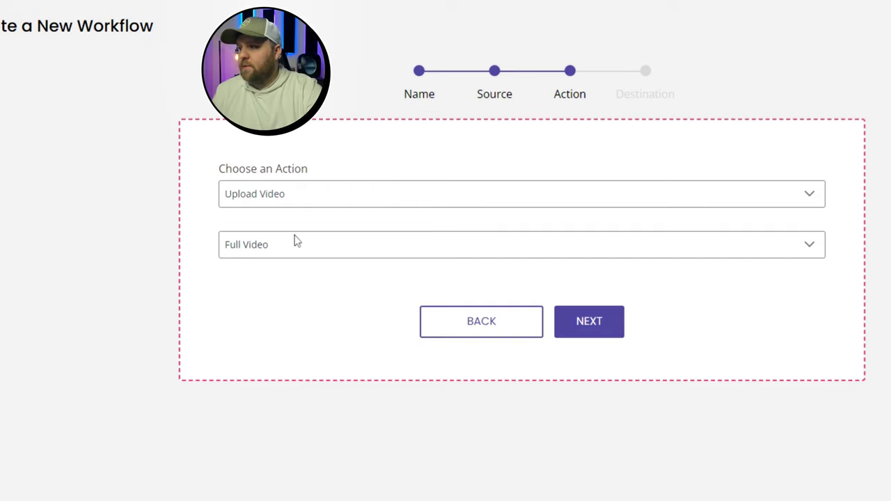
pyautogui.click(601, 339)
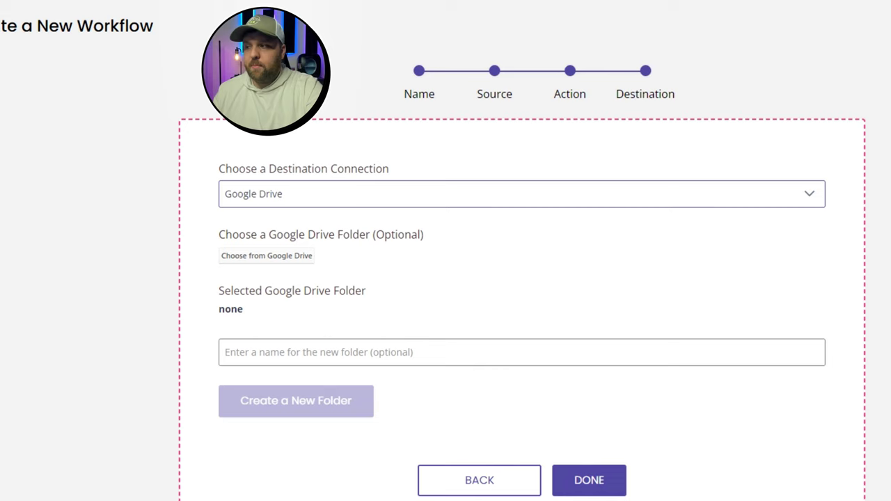
pyautogui.click(332, 355)
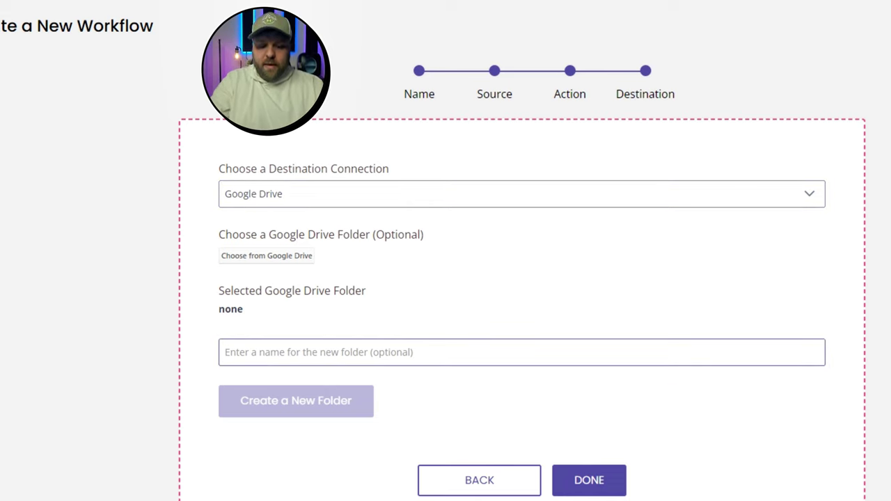
pyautogui.write('ti')
pyautogui.press('BackSpace')
pyautogui.press('BackSpace')
pyautogui.write('tiktok')
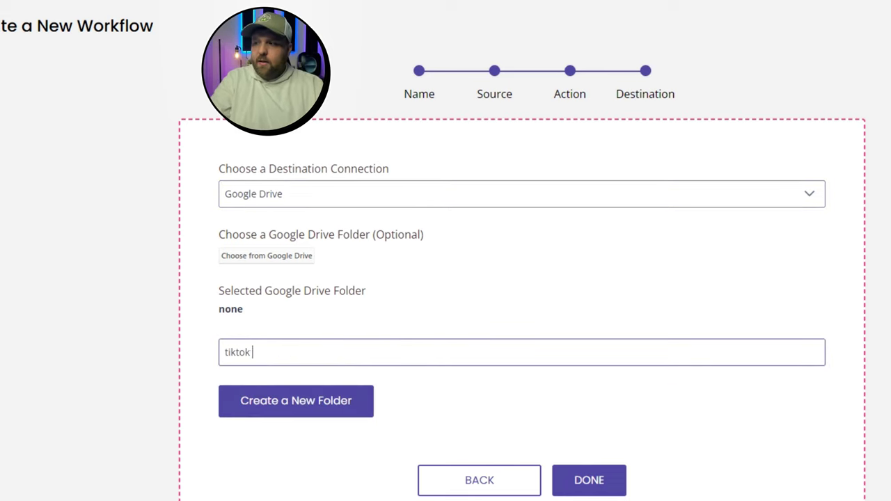
pyautogui.write(' content')
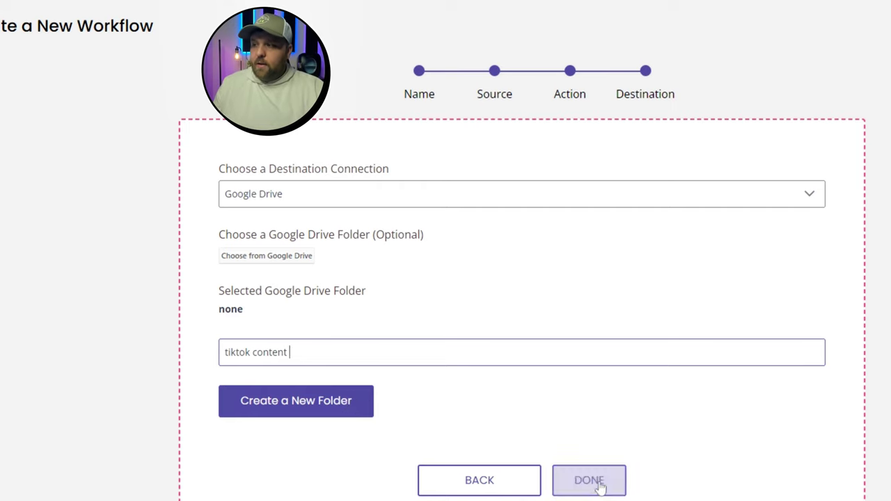
pyautogui.hotkey('ctrl', 'a')
pyautogui.press('BackSpace')
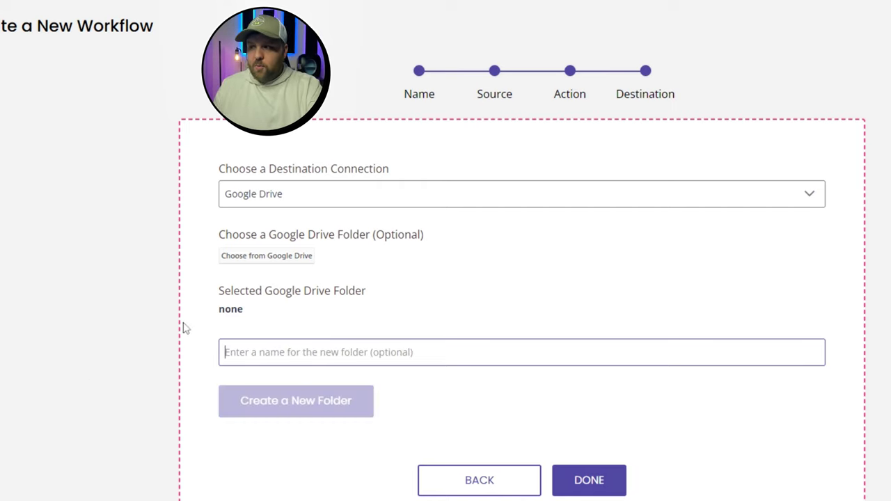
# Step: Finish the workflow and scroll the Workflows list to the TT To Google Drive row
pyautogui.click(610, 480)
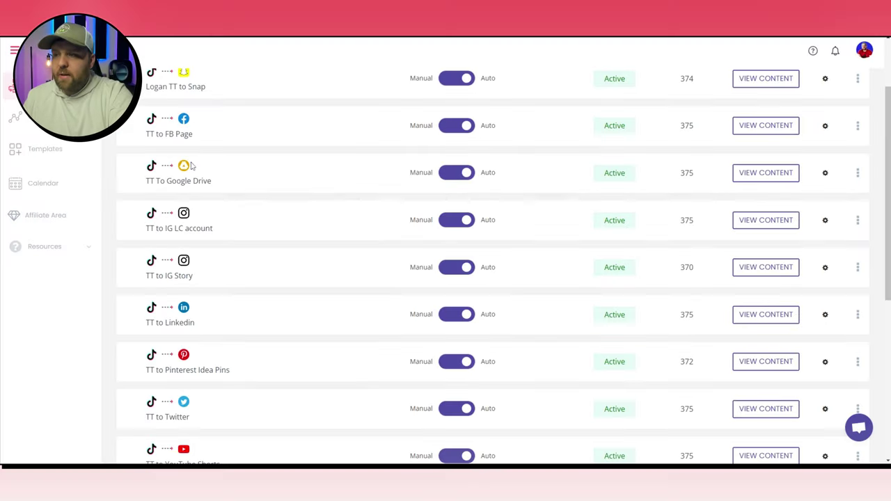
pyautogui.scroll(2, 206, 172)
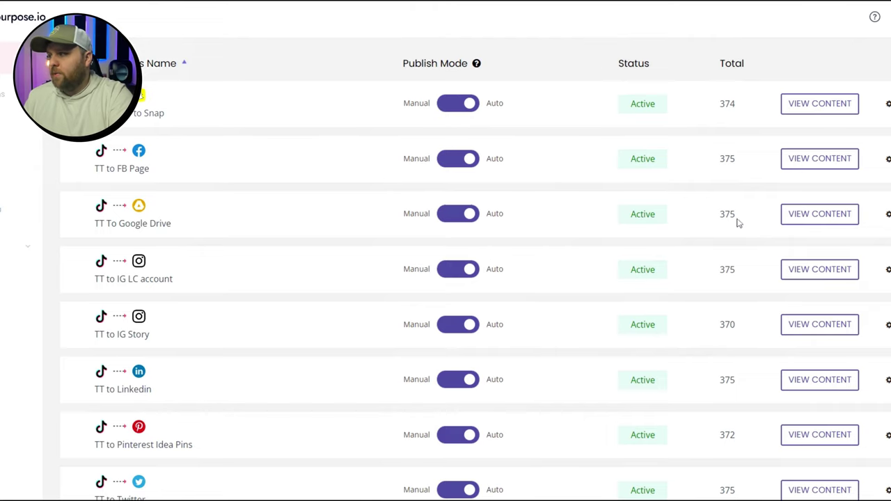
pyautogui.scroll(1, 749, 227)
pyautogui.scroll(-1, 755, 226)
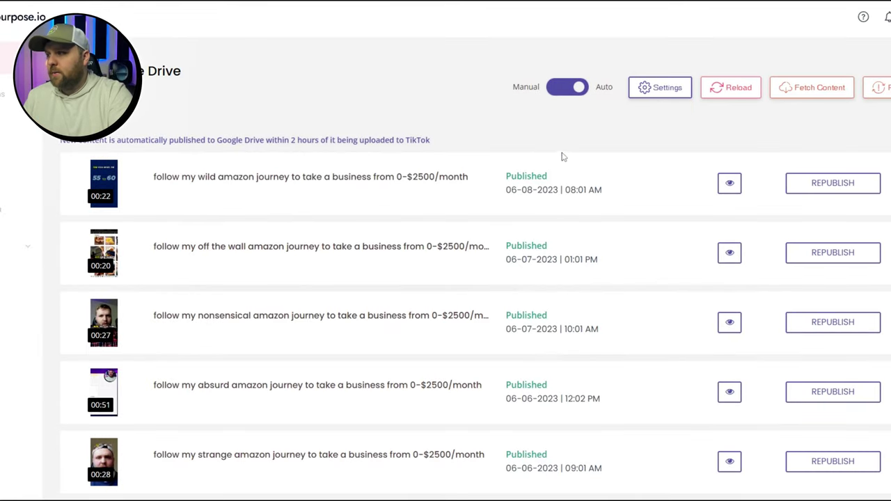
pyautogui.scroll(-5, 562, 155)
pyautogui.scroll(-3, 562, 153)
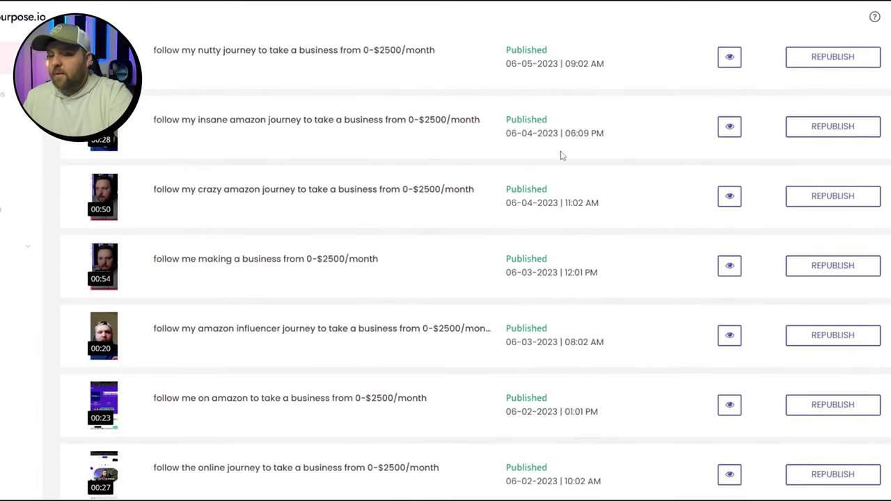
pyautogui.scroll(-2, 562, 155)
pyautogui.scroll(10, 562, 156)
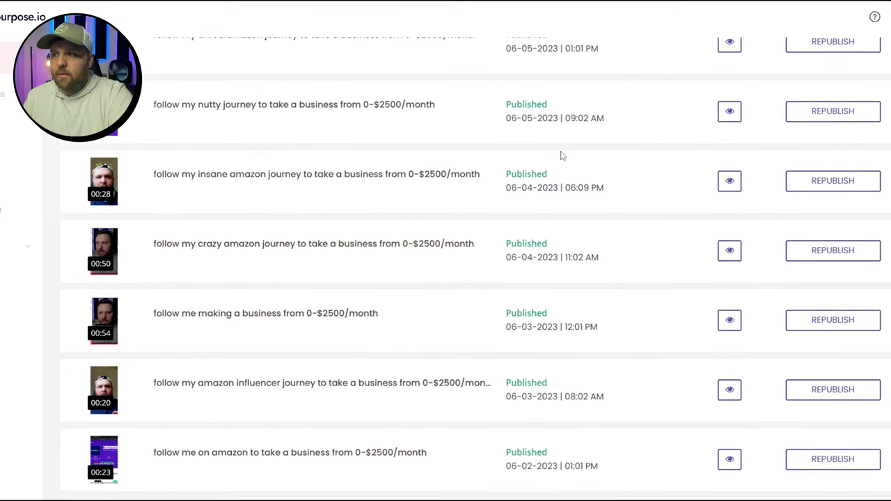